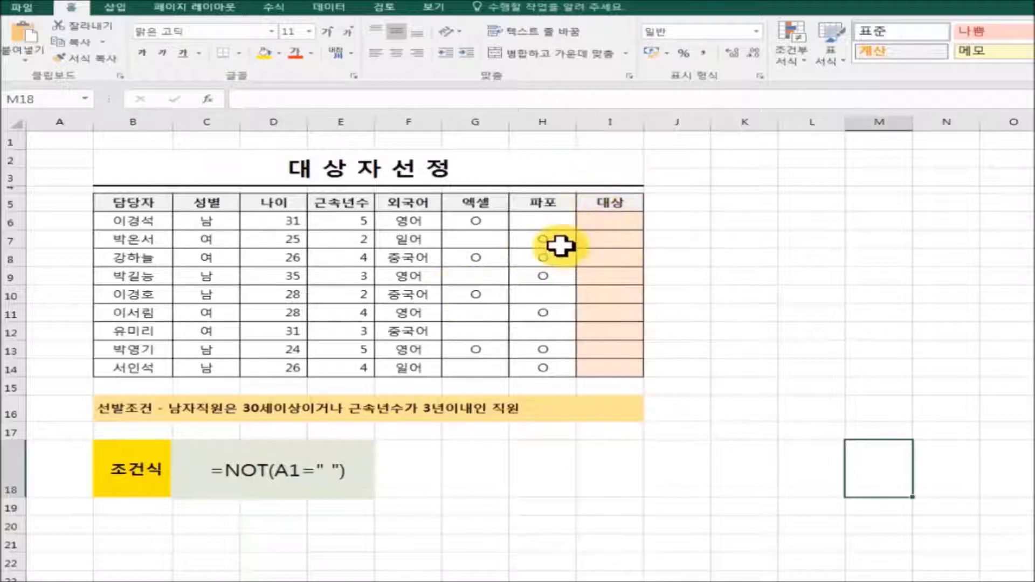
# - Enter the formula =NOT(나이<30) in cell I6, the first row of the 대상 column
pyautogui.click(608, 220)
pyautogui.click(271, 101)
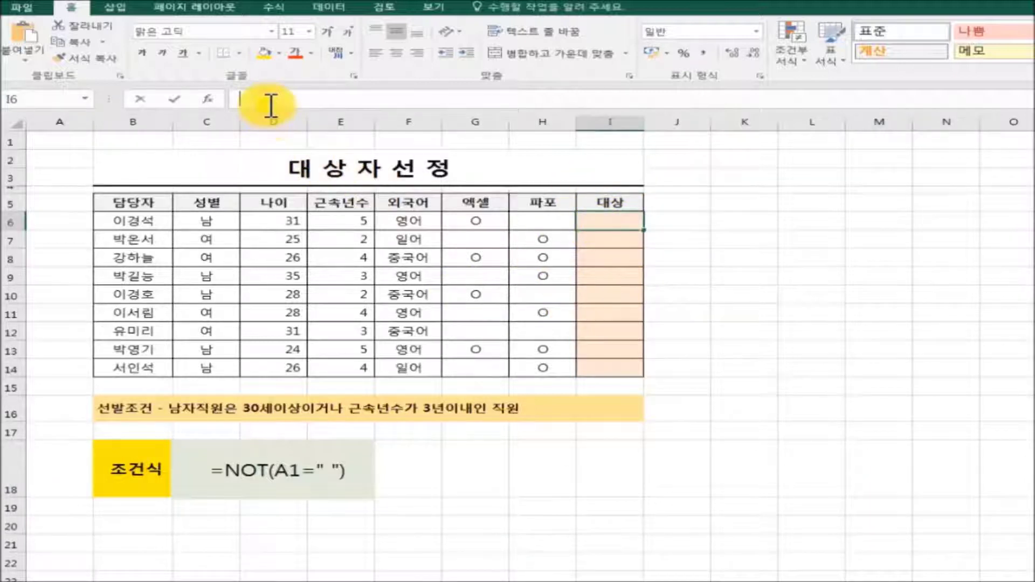
pyautogui.write('=')
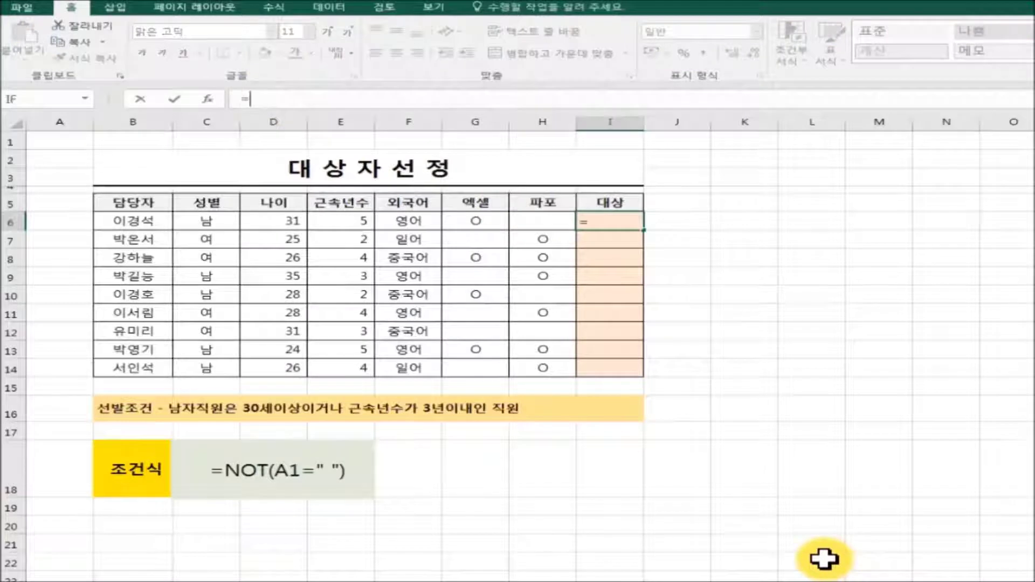
pyautogui.write('NOT')
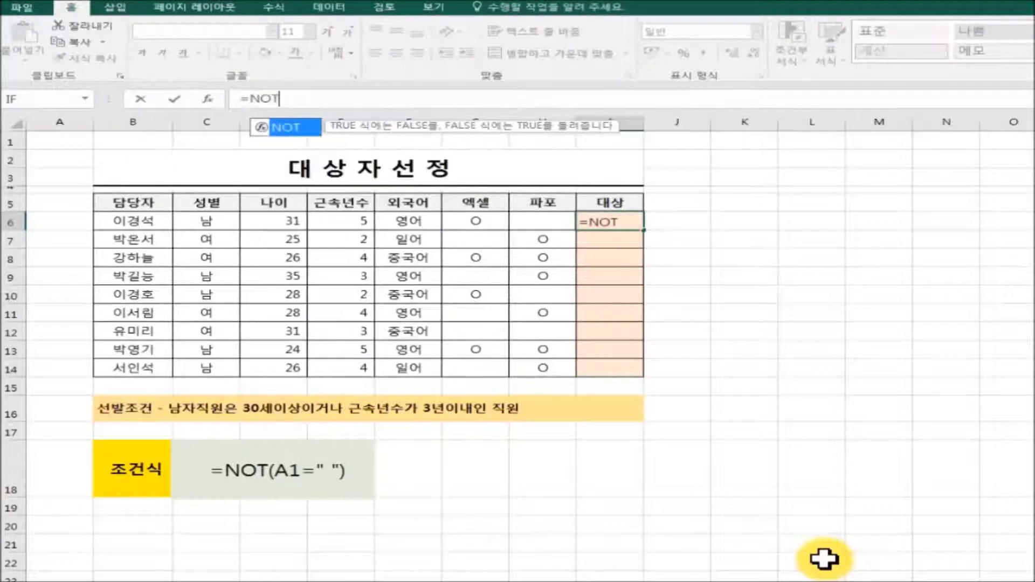
pyautogui.write('(')
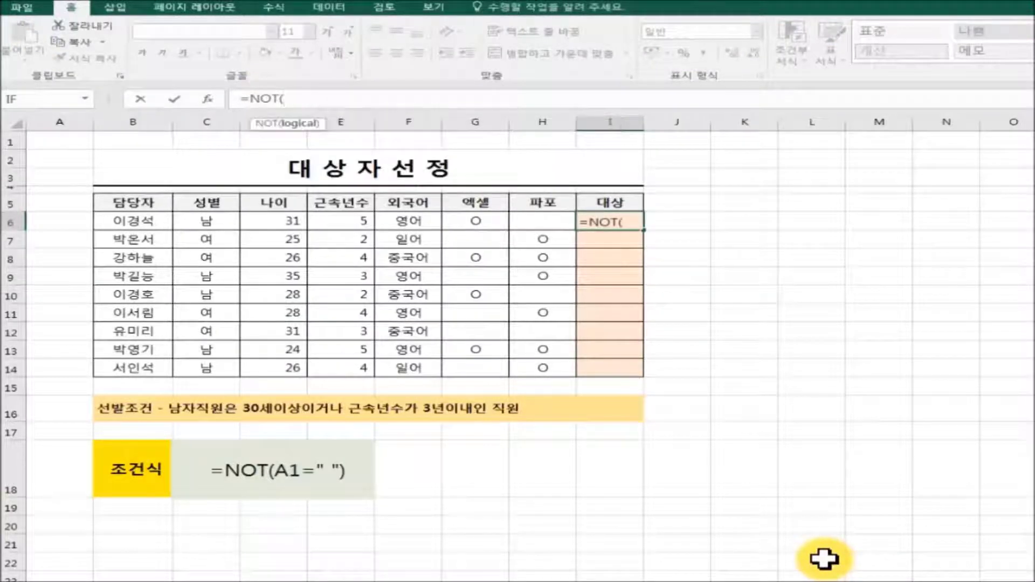
pyautogui.write('나이')
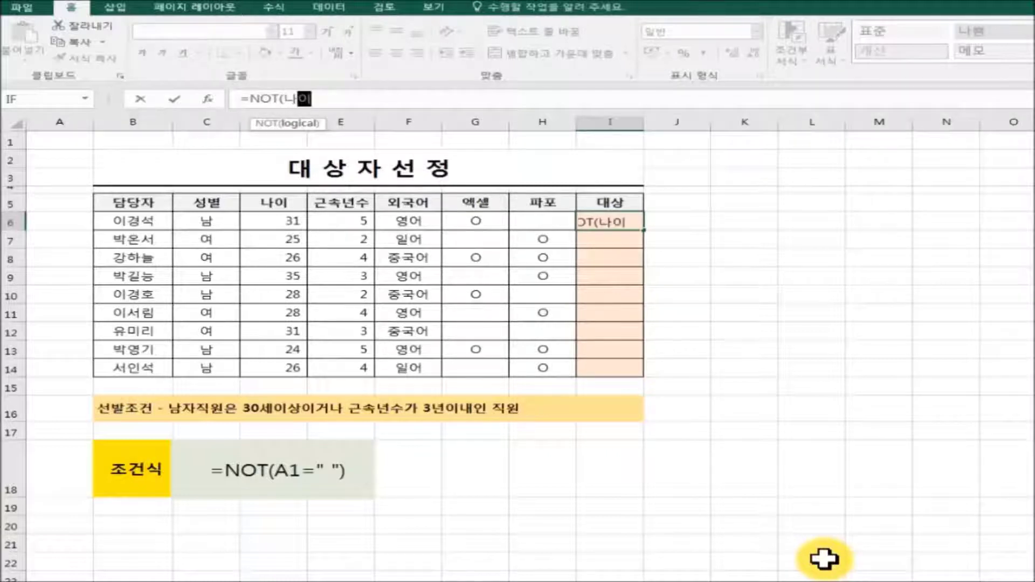
pyautogui.write('<')
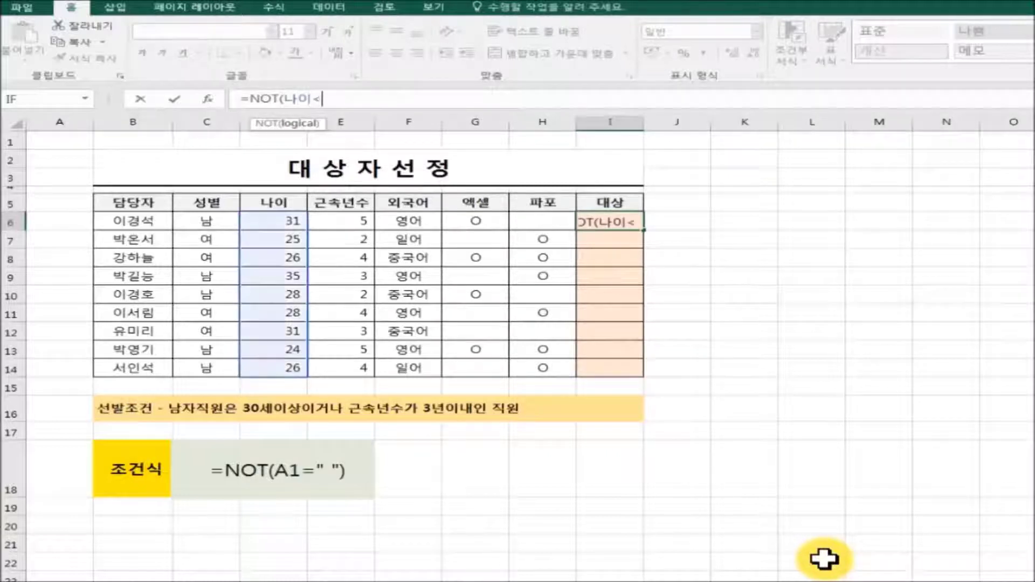
pyautogui.write('30)')
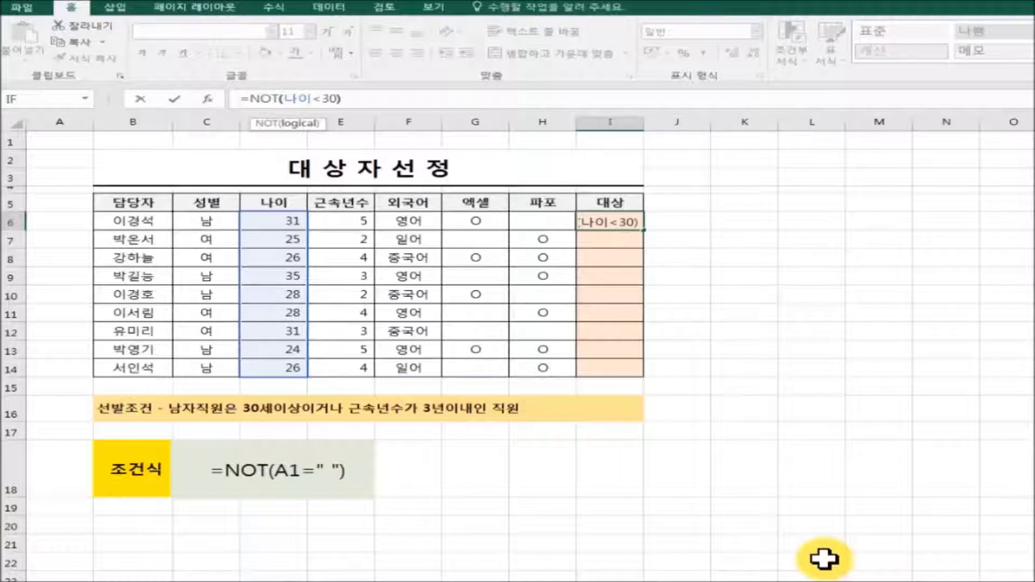
pyautogui.press('Return')
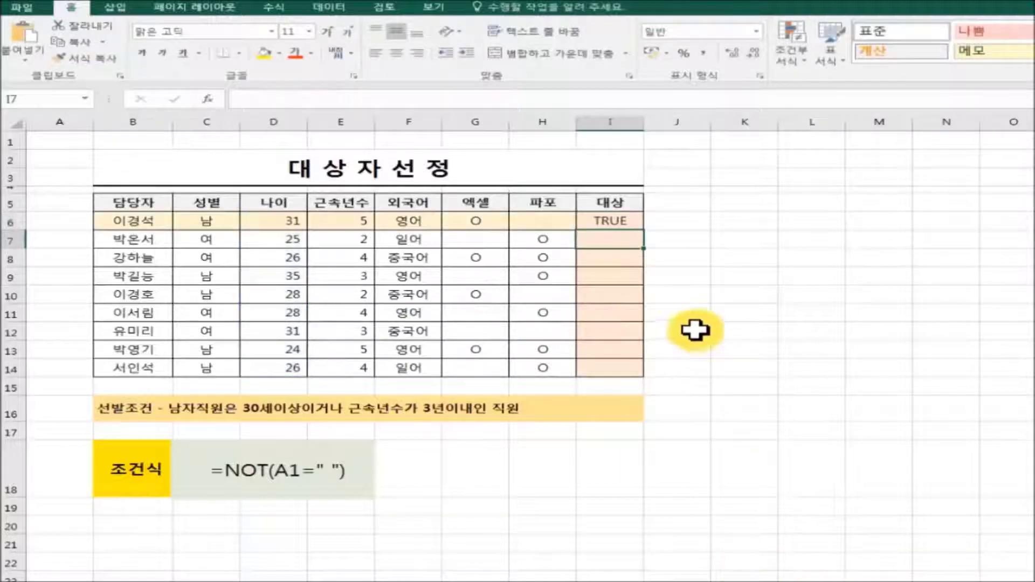
# - Fill the age-condition formula from I6 down through I14 in the 대상 column
pyautogui.click(636, 223)
pyautogui.moveTo(643, 230); pyautogui.dragTo(639, 375)
pyautogui.click(794, 427)
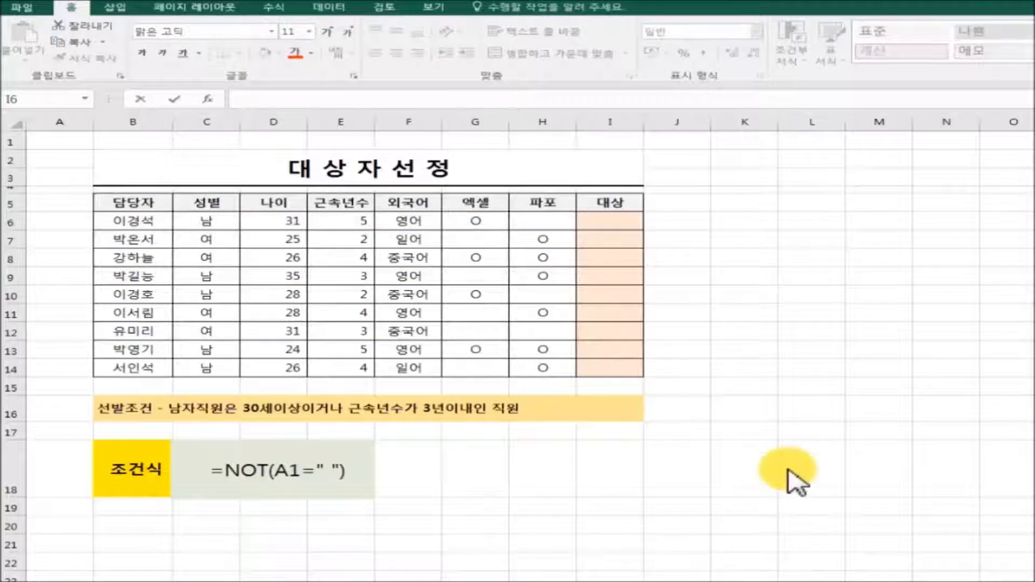
# - Enter the formula =NOT(근속년수>3) in cell I6 of the emptied 대상 column
pyautogui.doubleClick(607, 223)
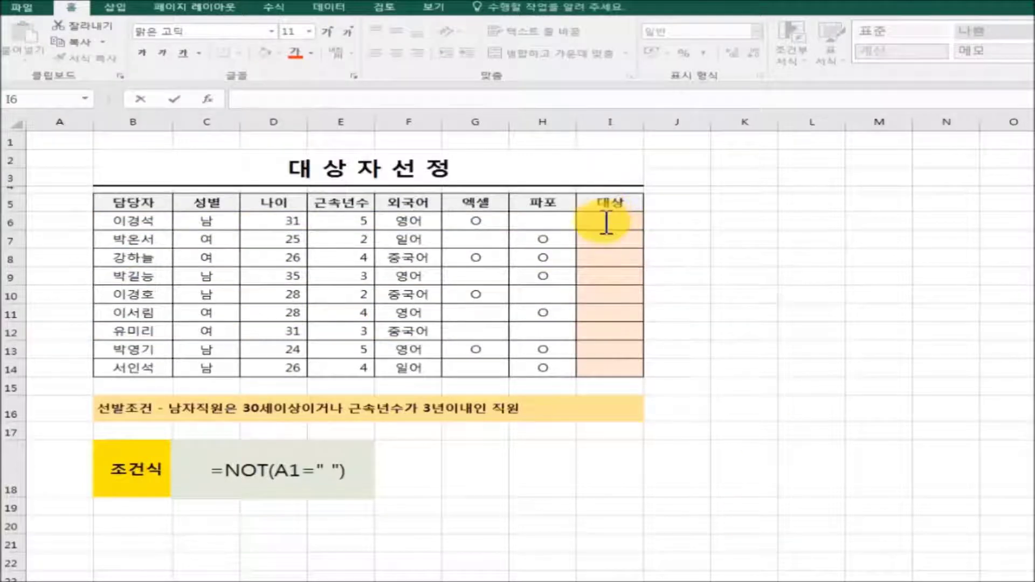
pyautogui.click(302, 101)
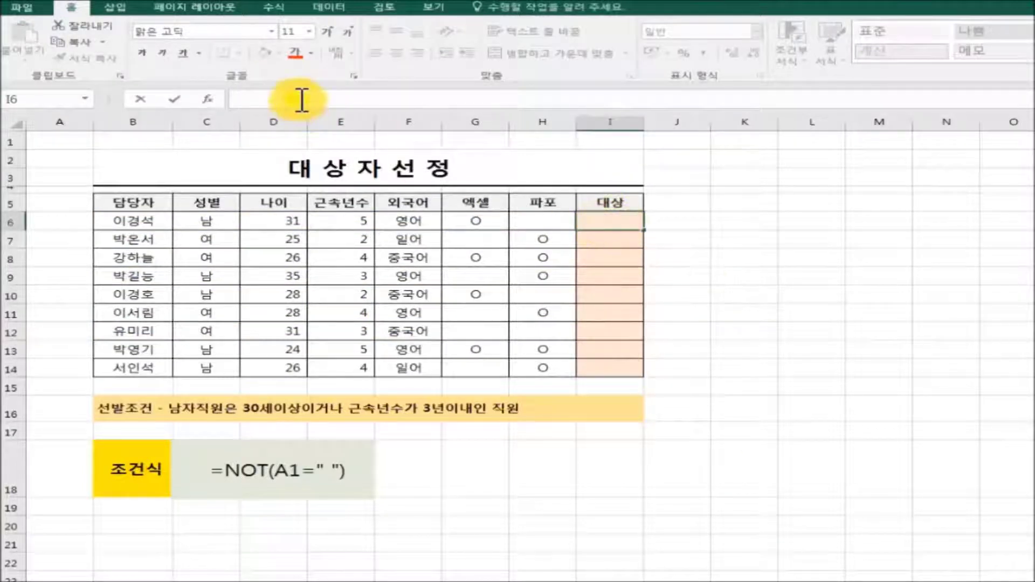
pyautogui.write('=')
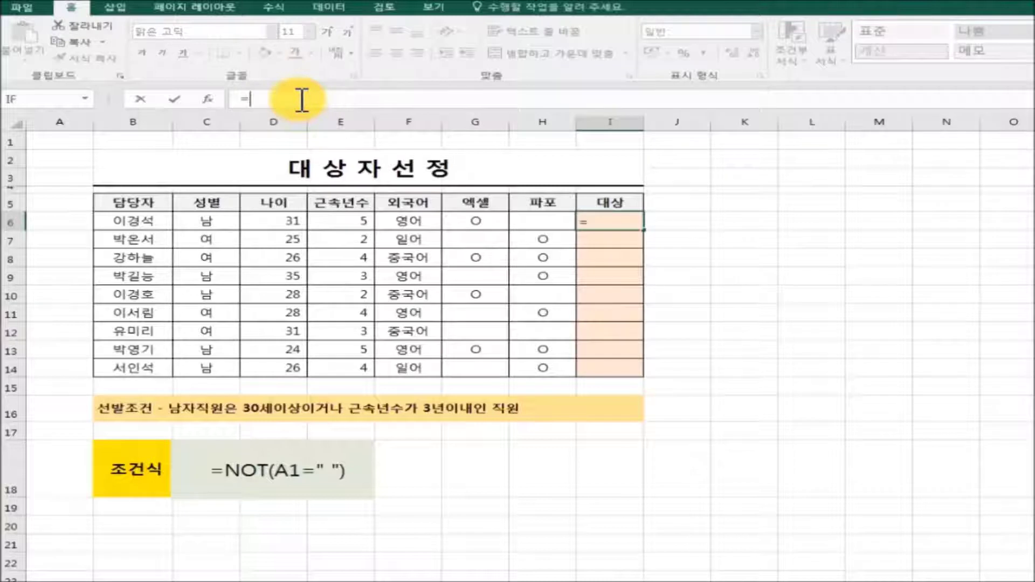
pyautogui.write('N')
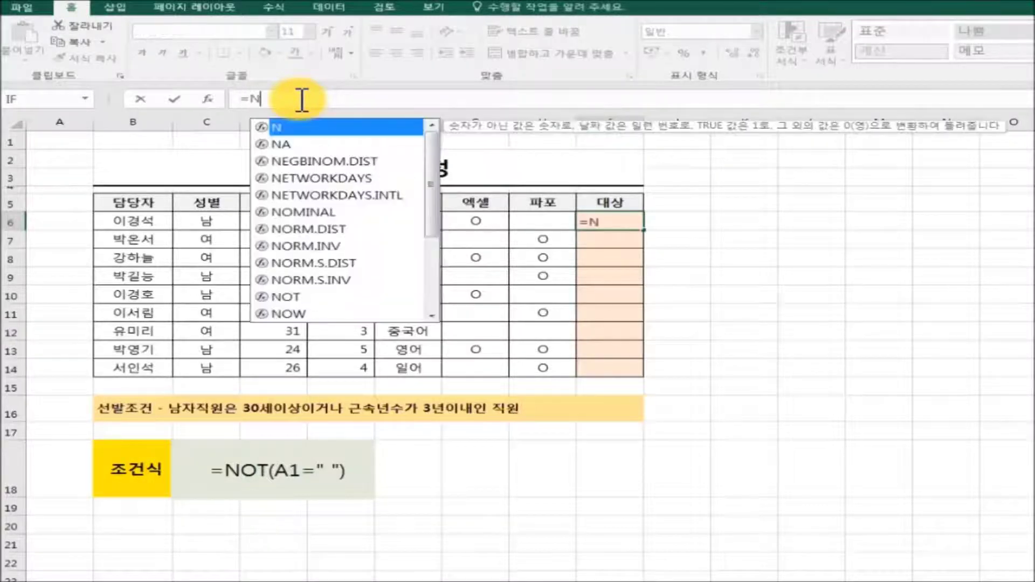
pyautogui.write('OT')
pyautogui.write('(')
pyautogui.write('근속년ㅅ')
pyautogui.write('ㅜ')
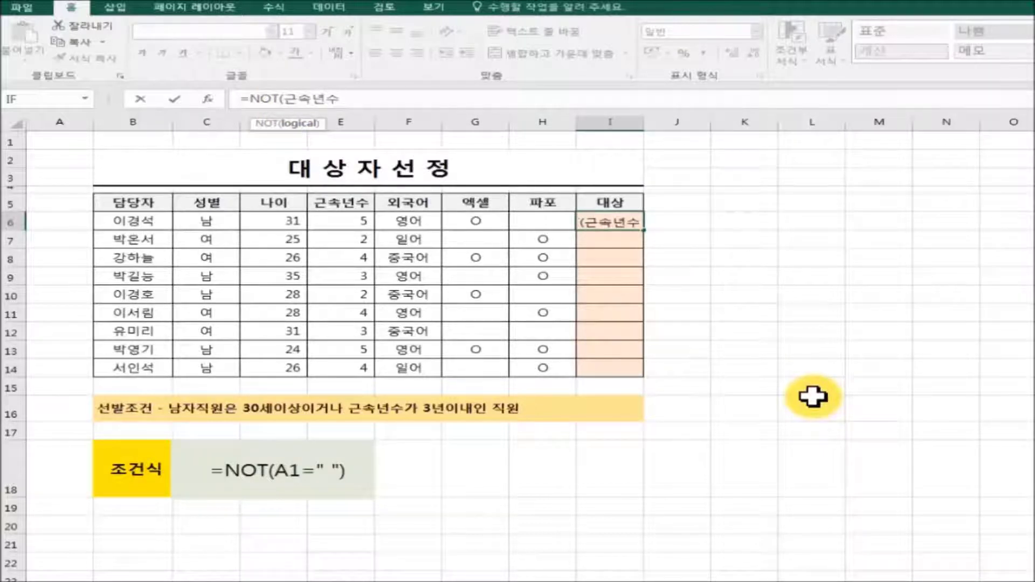
pyautogui.write('>3)')
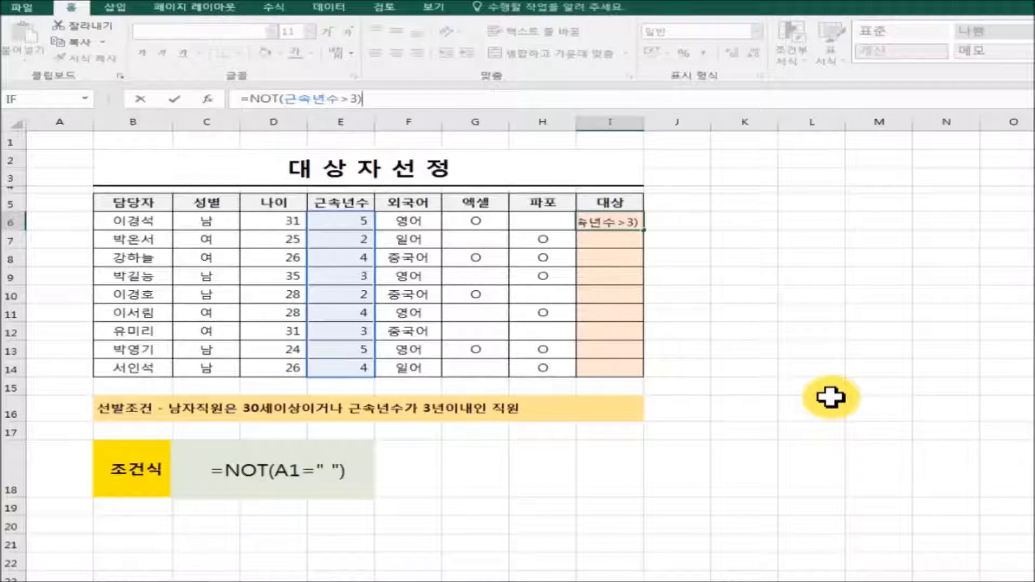
pyautogui.press('Return')
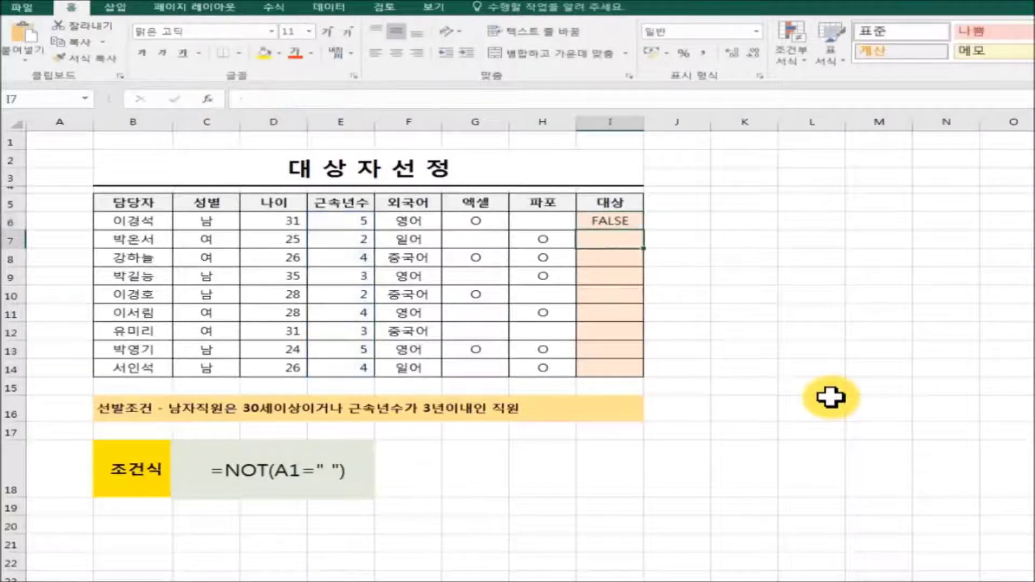
# - Fill the years-of-service formula from I6 down through I14 in the 대상 column
pyautogui.click(620, 223)
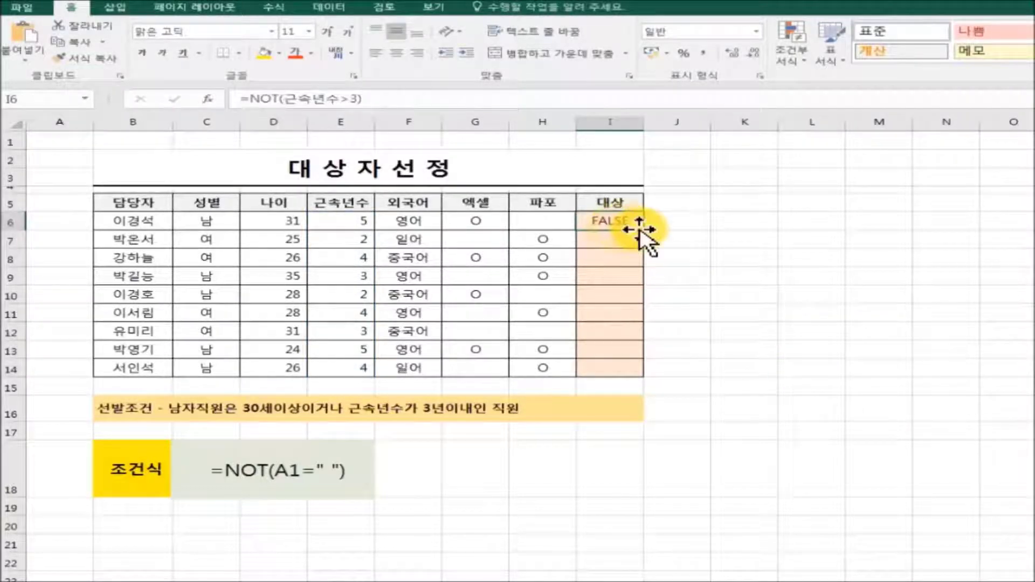
pyautogui.moveTo(646, 232); pyautogui.dragTo(645, 376)
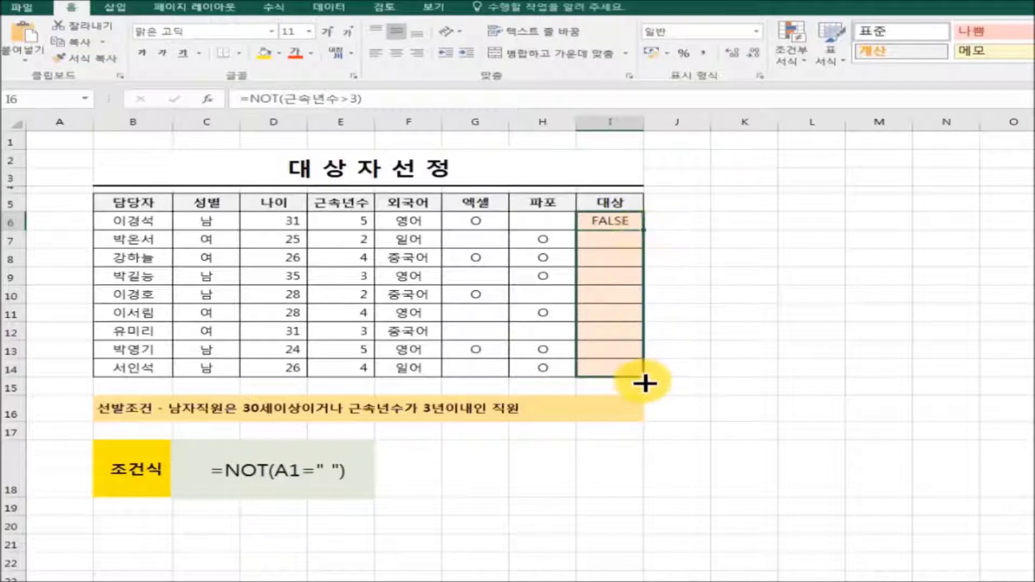
pyautogui.click(834, 438)
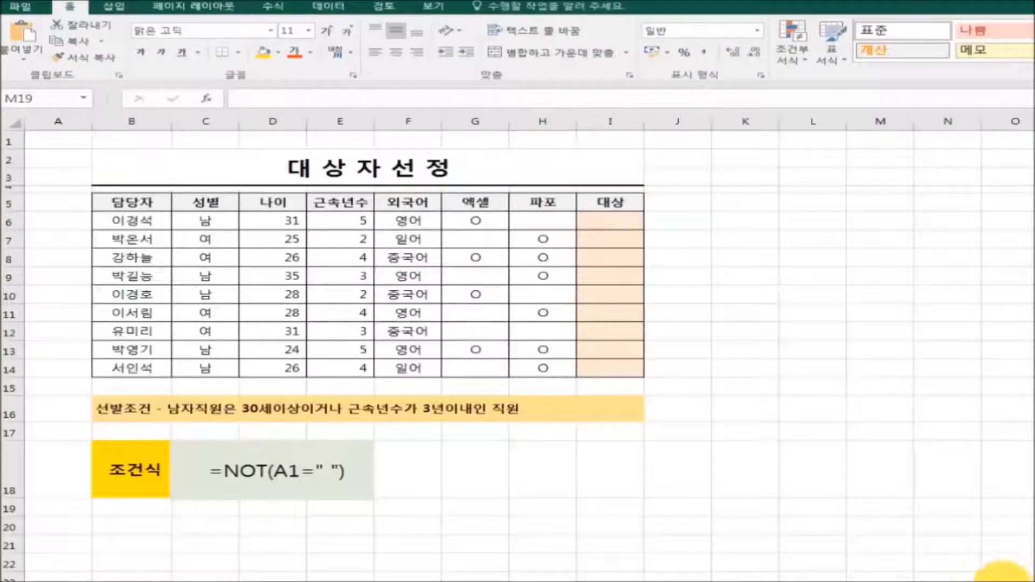
# - Enter the combined formula =NOT(OR(나이<30,근속년수>3)) in cell I6 of the 대상 column
pyautogui.click(604, 222)
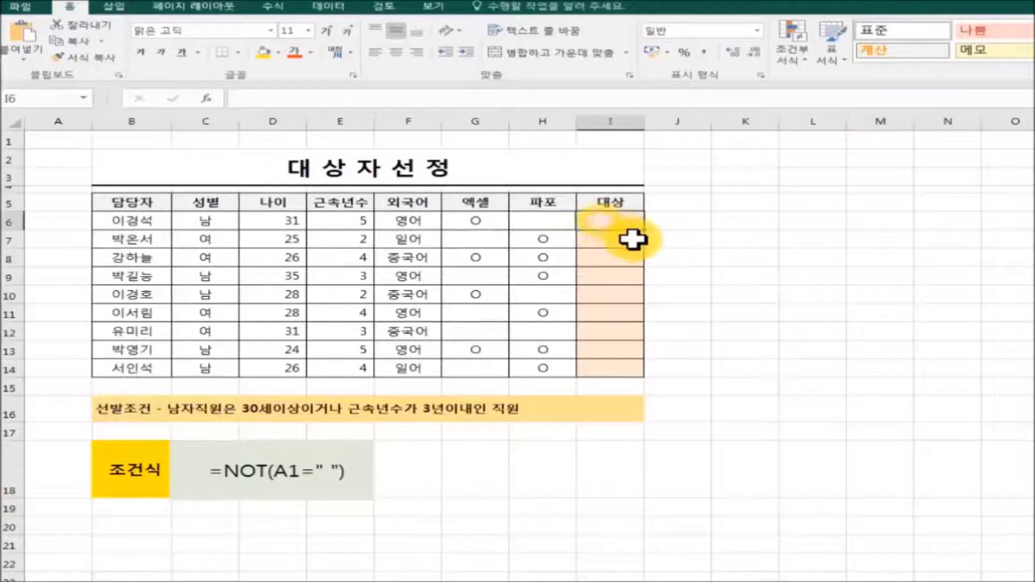
pyautogui.click(268, 99)
pyautogui.write('=')
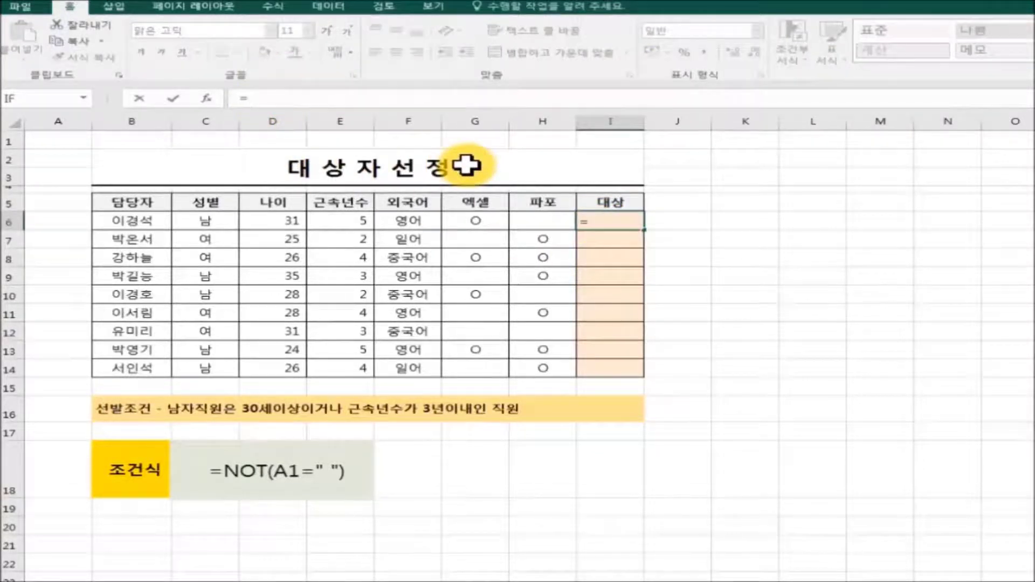
pyautogui.write('NOT(')
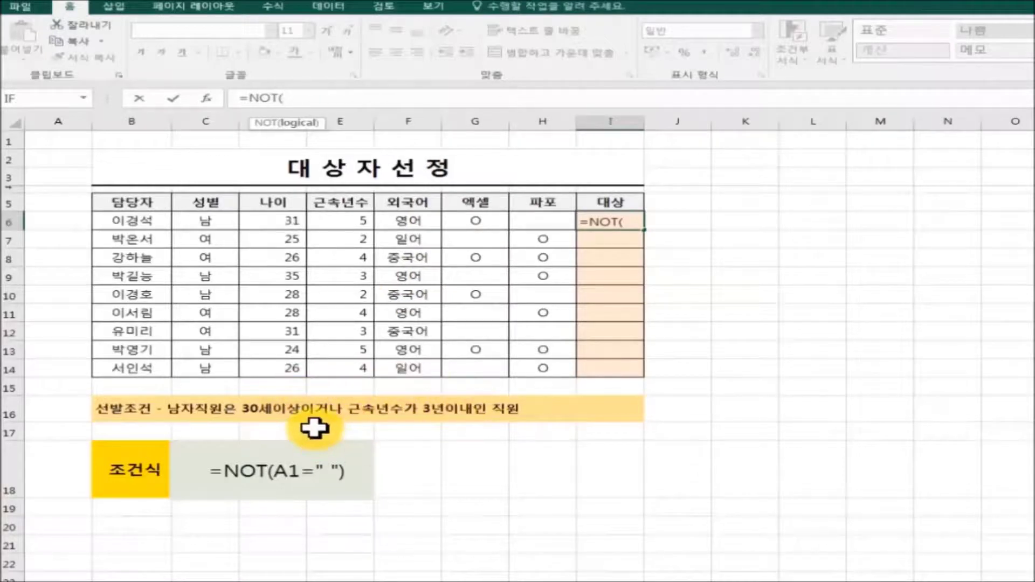
pyautogui.write('OR(')
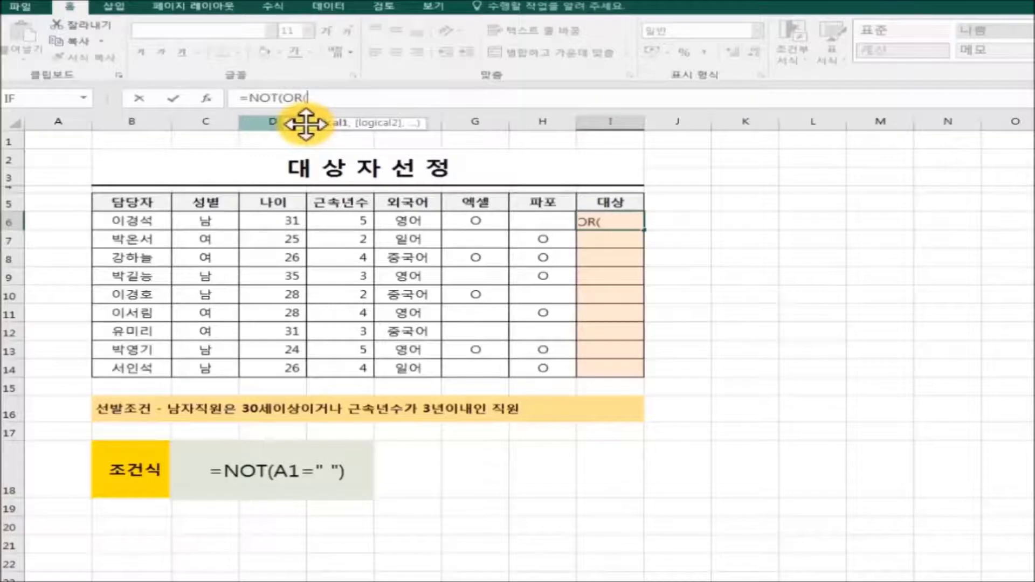
pyautogui.write('나이<30')
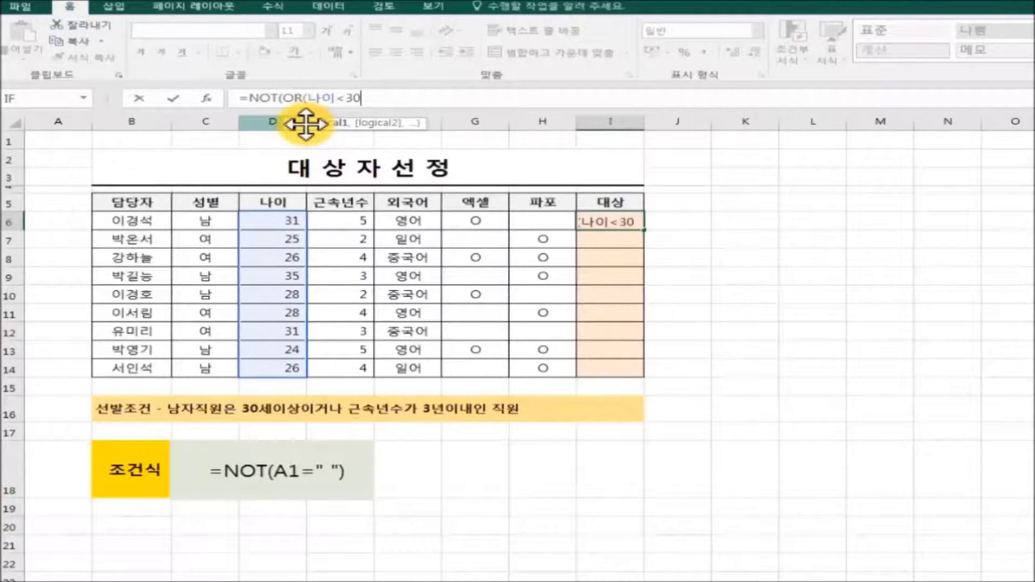
pyautogui.write(',')
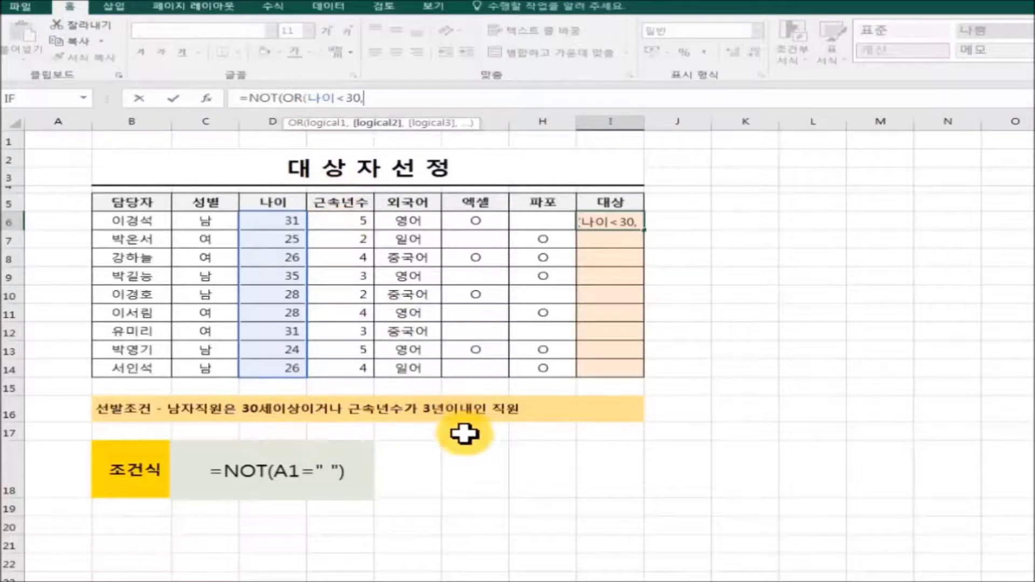
pyautogui.write('근속ㄴ')
pyautogui.write('년수')
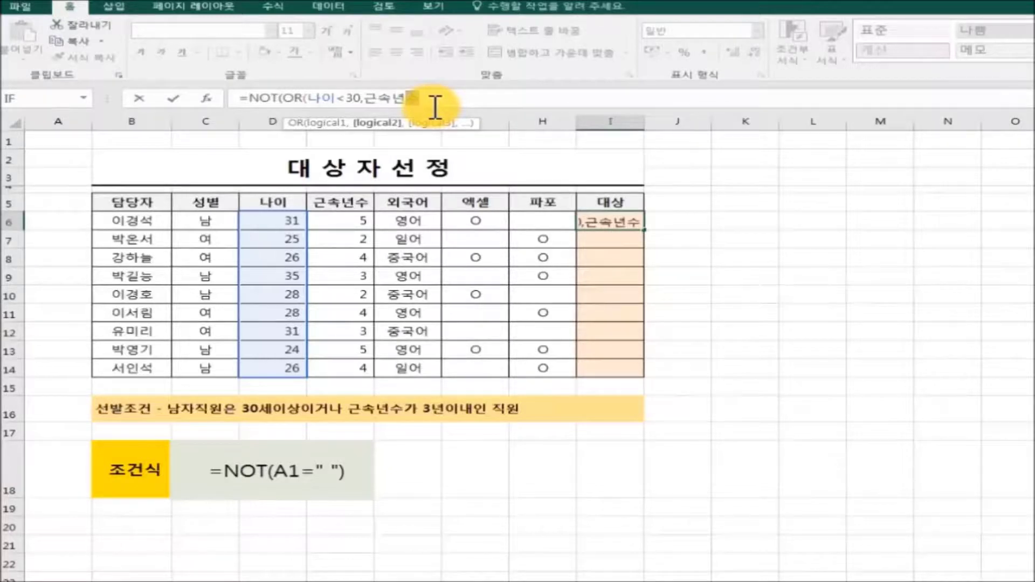
pyautogui.write('>')
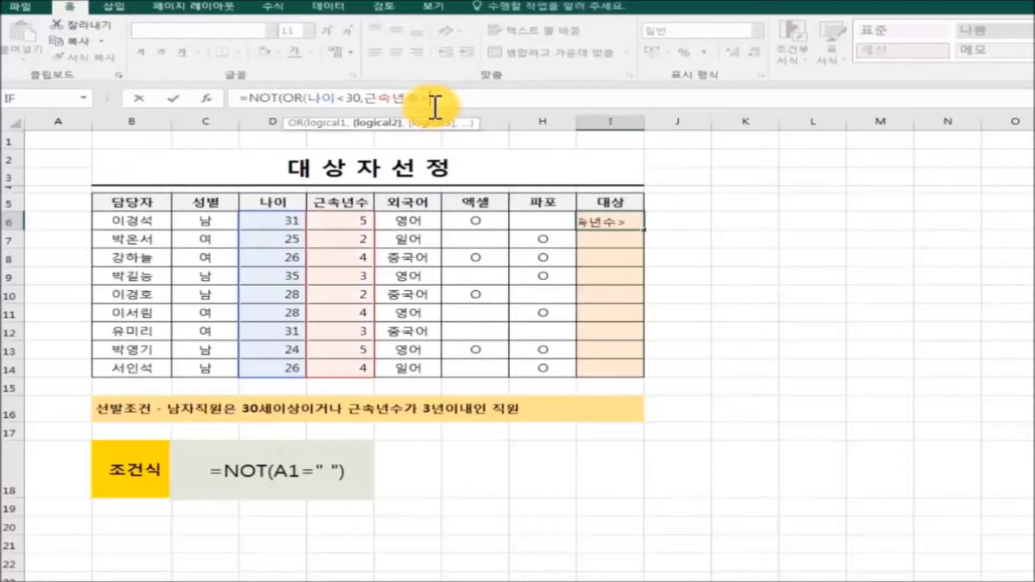
pyautogui.write('3')
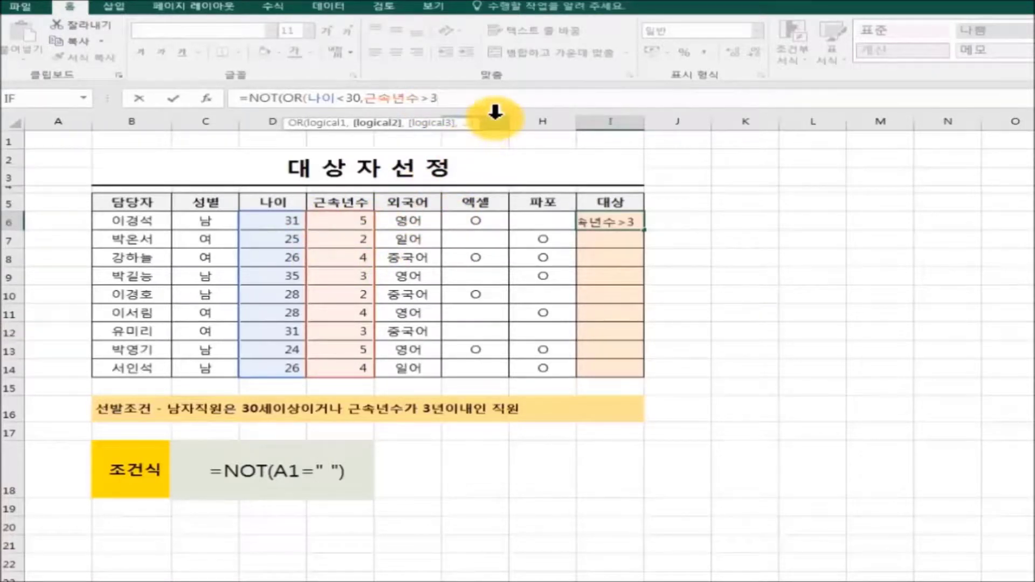
pyautogui.write('))')
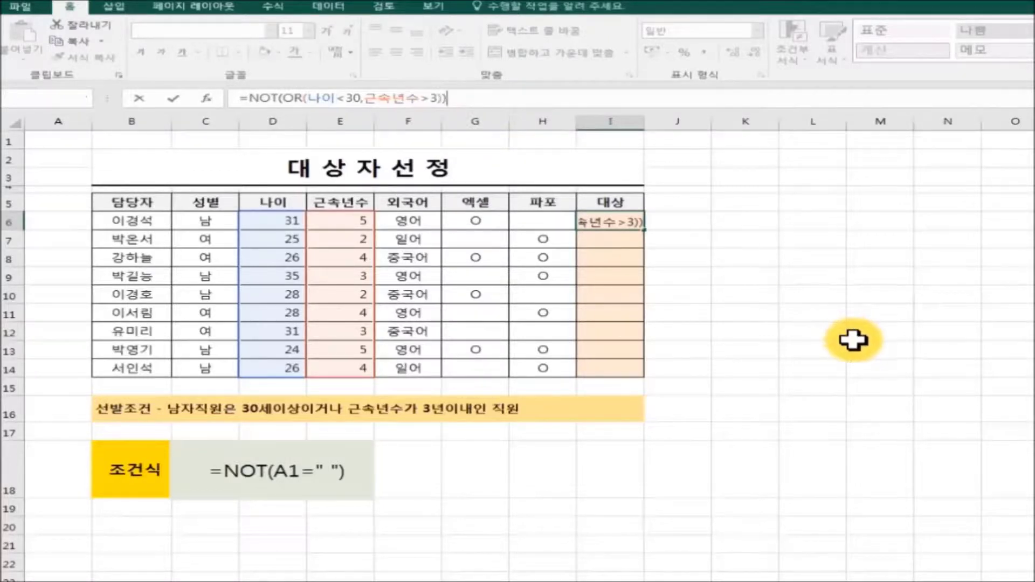
pyautogui.press('Return')
# - Fill the combined NOT/OR formula from I6 down through I14 in the 대상 column
pyautogui.click(598, 220)
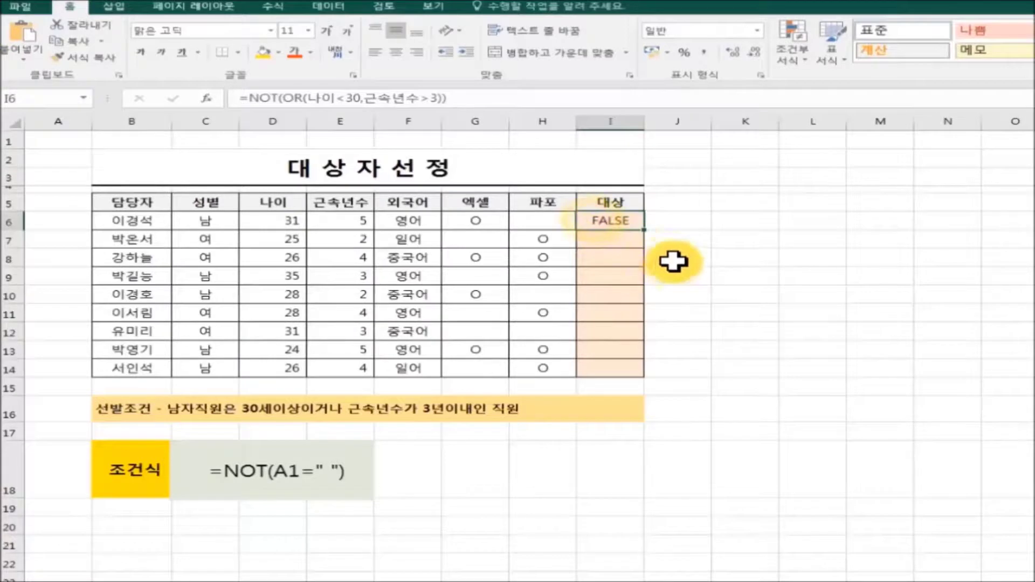
pyautogui.moveTo(645, 232); pyautogui.dragTo(646, 377)
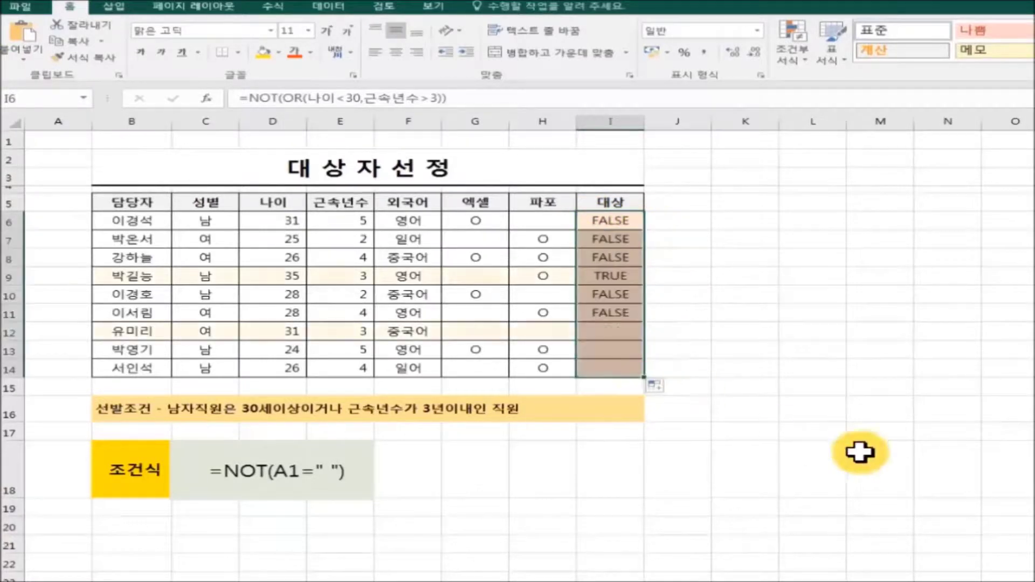
pyautogui.click(892, 462)
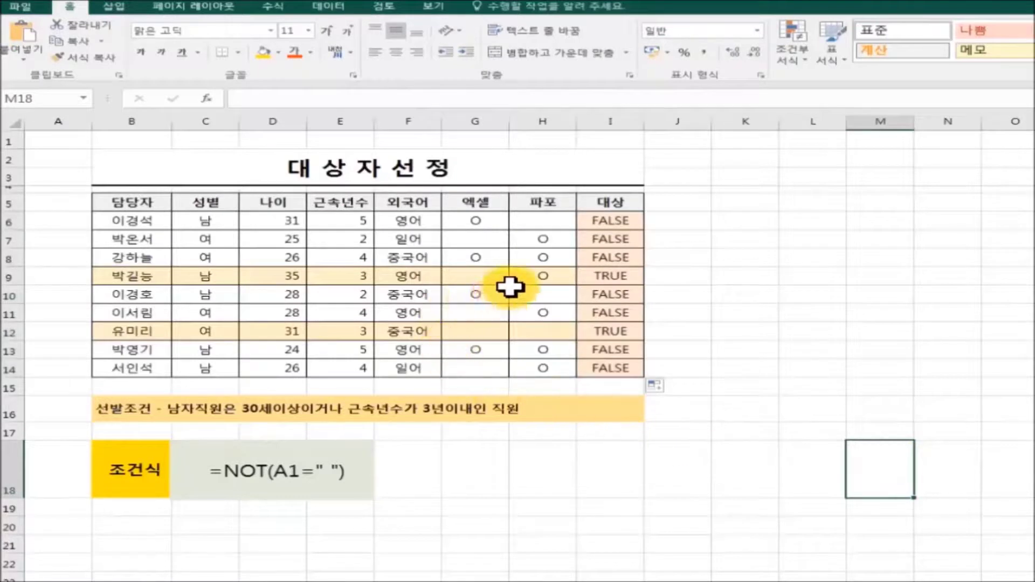